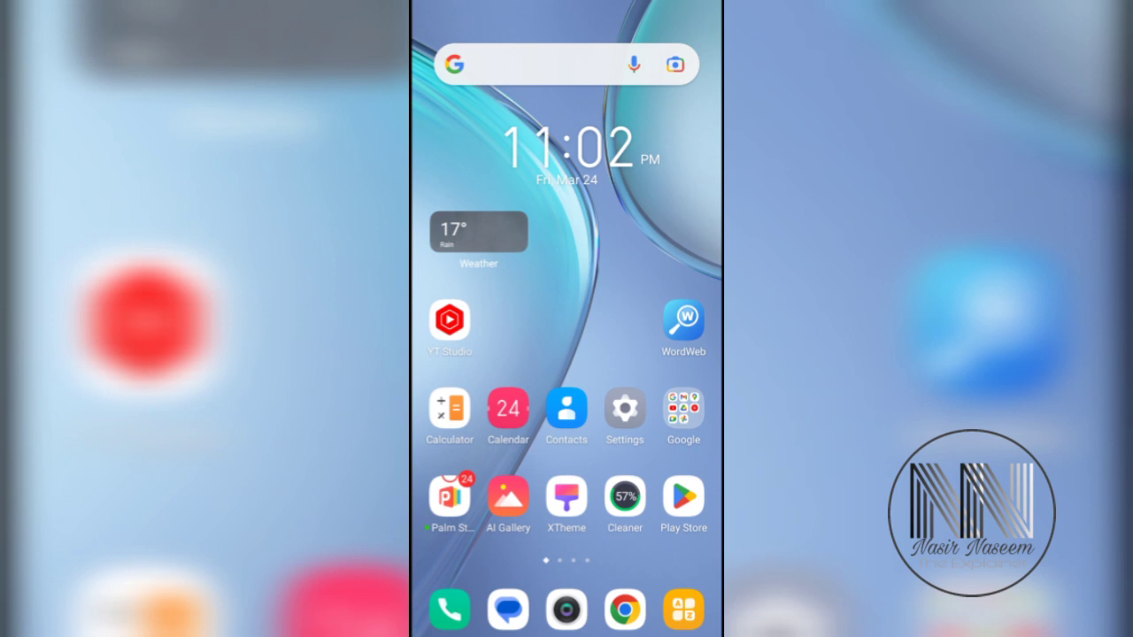
Step: Delete one contact from the Phone app's Contacts list, then view another contact and go back
{"action": "left_click", "coordinate": [449, 609]}
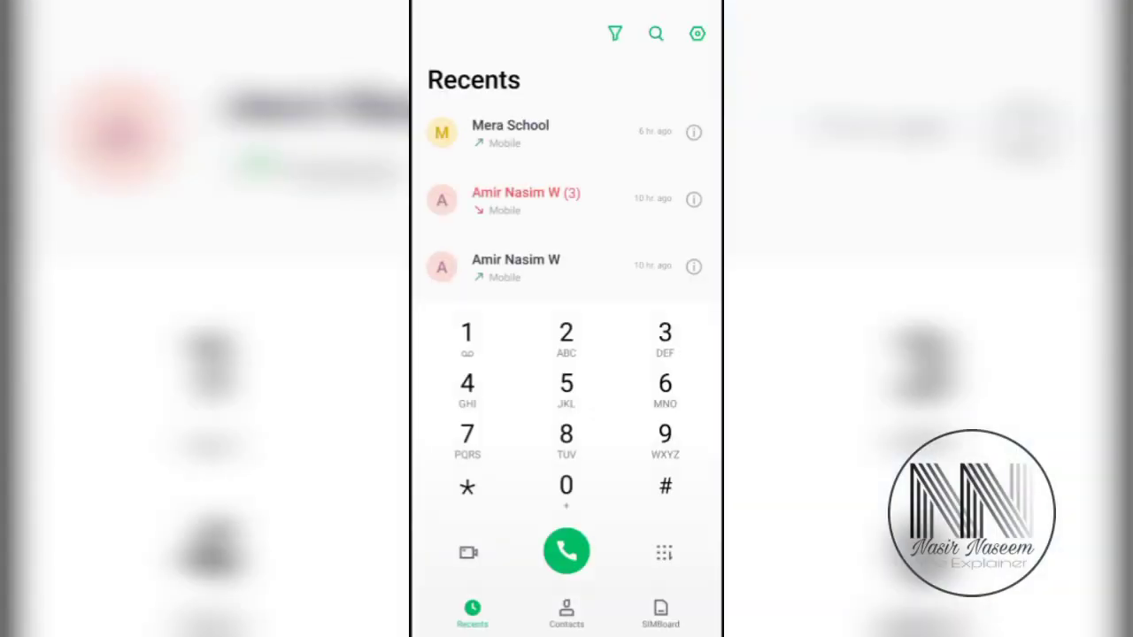
{"action": "left_click", "coordinate": [567, 611]}
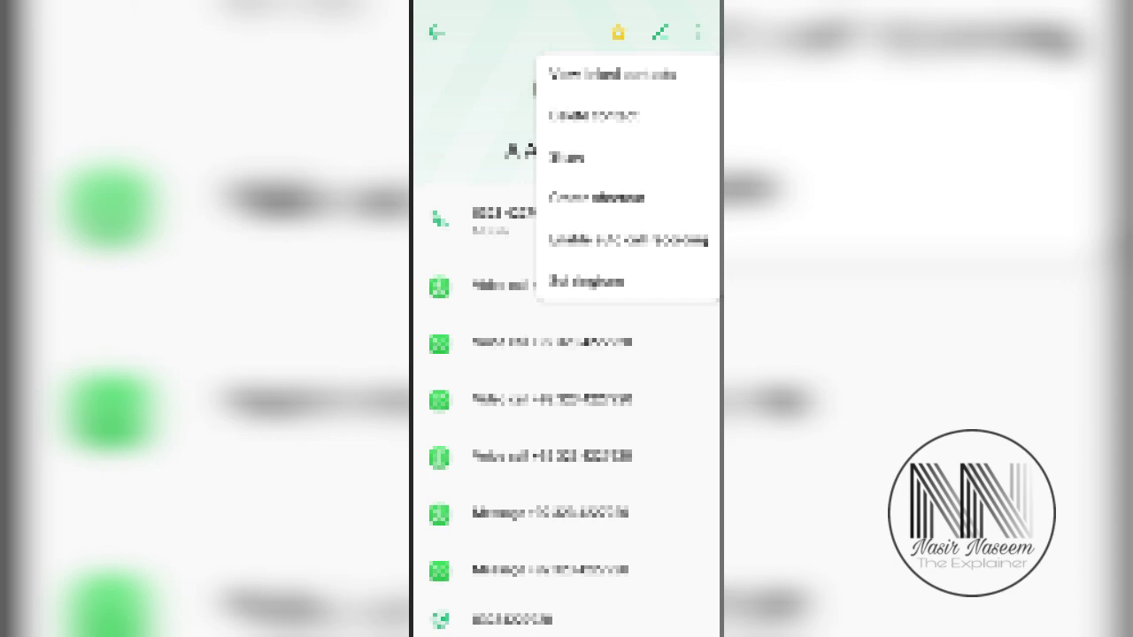
{"action": "left_click", "coordinate": [593, 115]}
{"action": "left_click", "coordinate": [637, 611]}
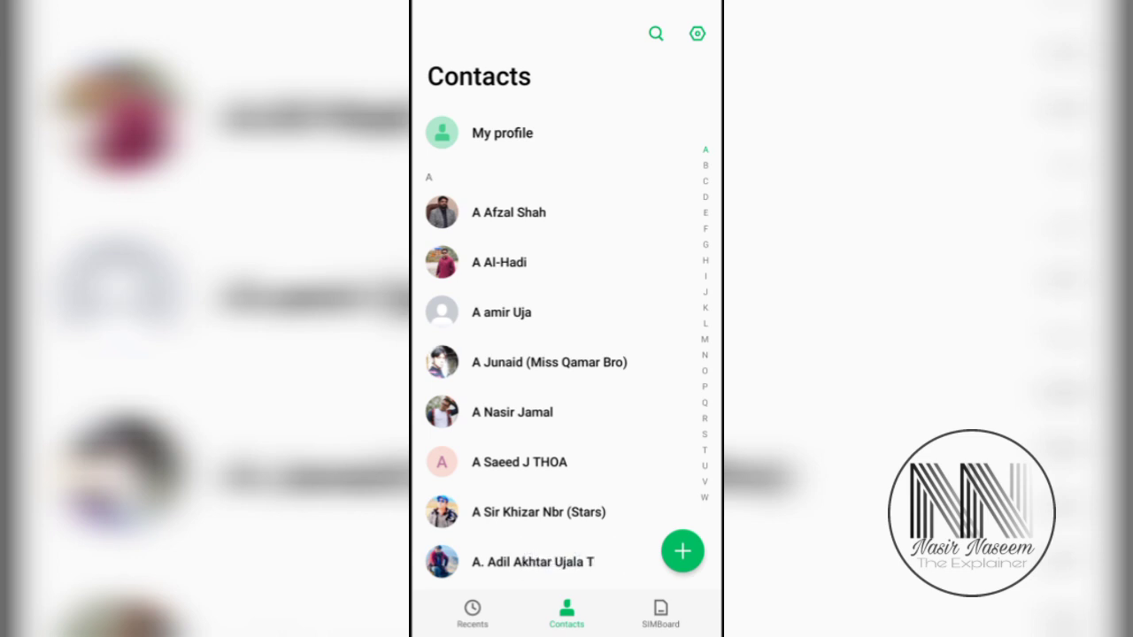
{"action": "left_click", "coordinate": [510, 212]}
{"action": "left_click_drag", "start_coordinate": [414, 354], "coordinate": [620, 354]}
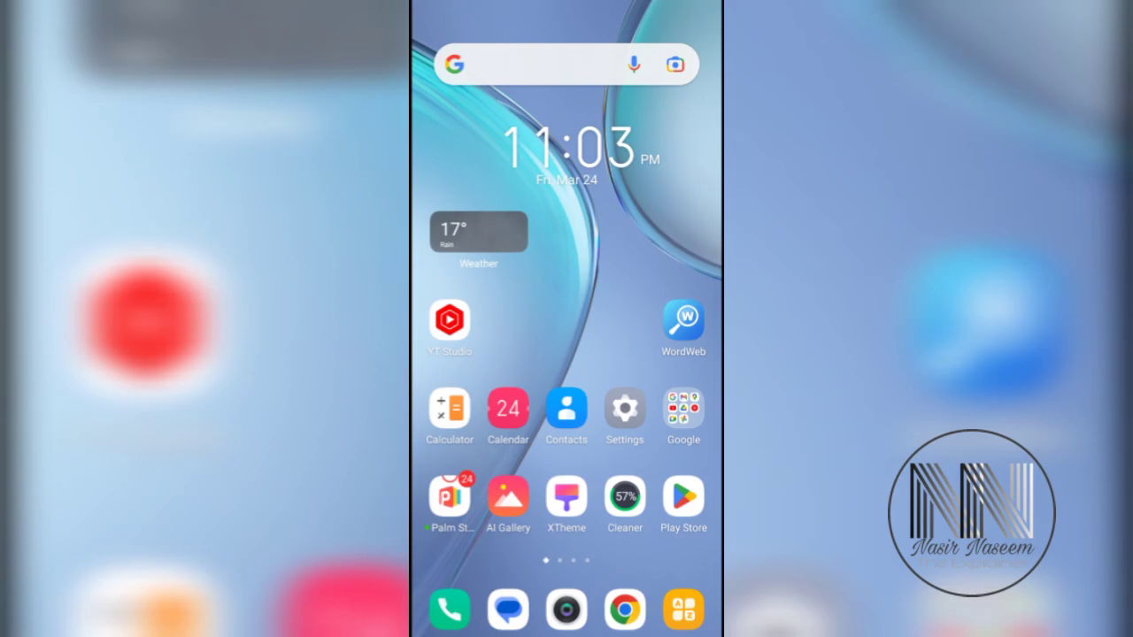
{"action": "left_click_drag", "start_coordinate": [567, 531], "coordinate": [567, 177]}
{"action": "scroll", "coordinate": [567, 354], "scroll_direction": "down", "scroll_amount": 3}
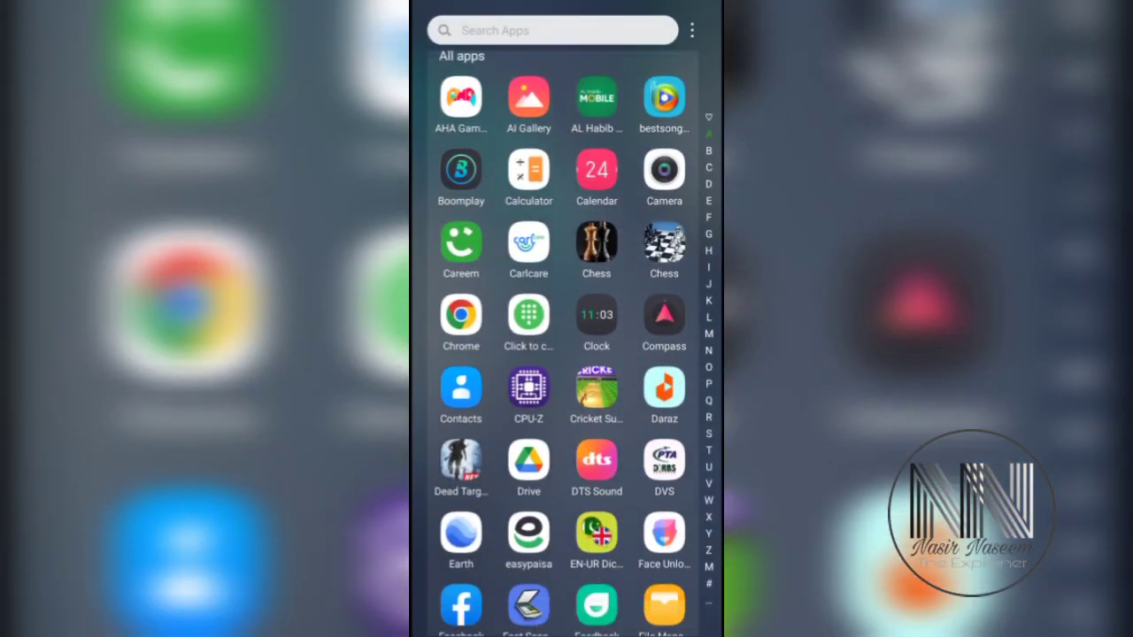
{"action": "scroll", "coordinate": [567, 354], "scroll_direction": "down", "scroll_amount": 1}
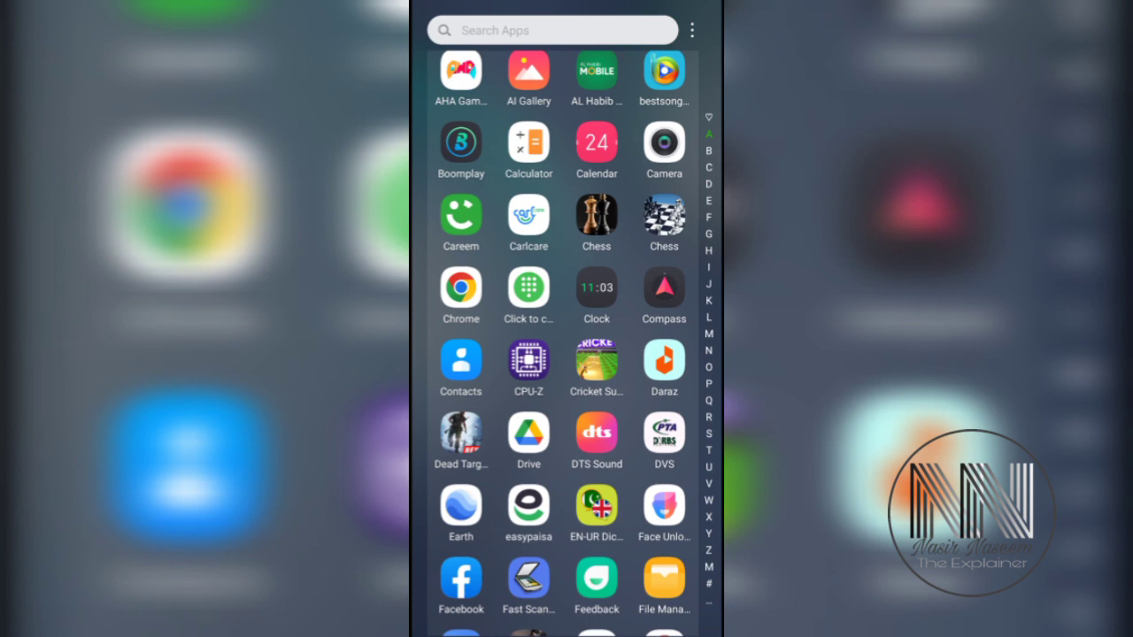
{"action": "left_click", "coordinate": [460, 360]}
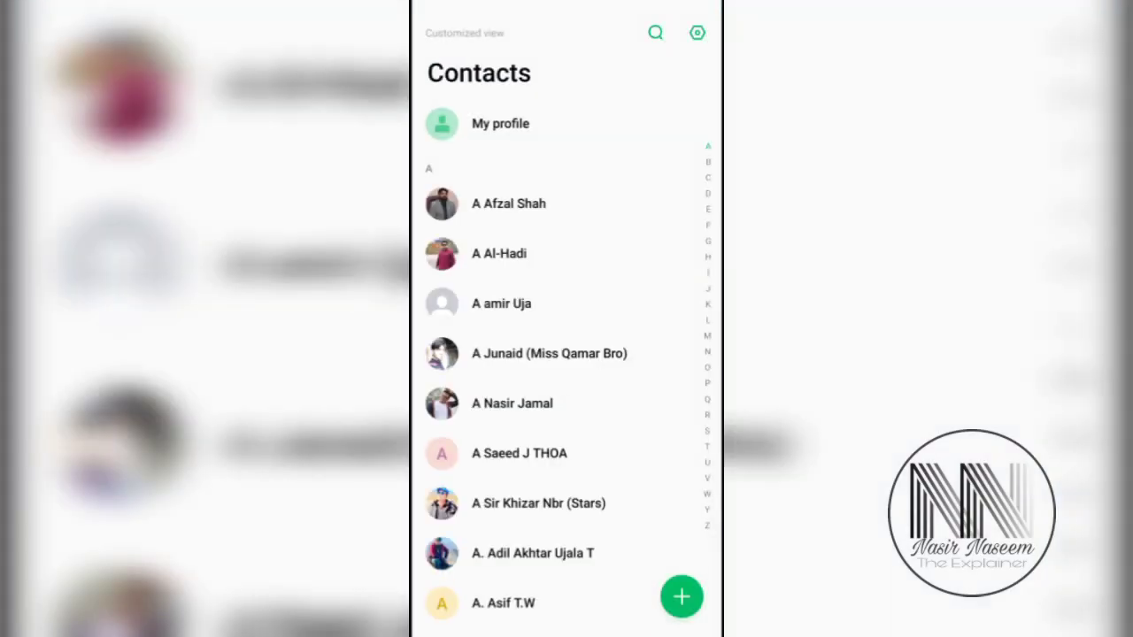
{"action": "left_click", "coordinate": [509, 203]}
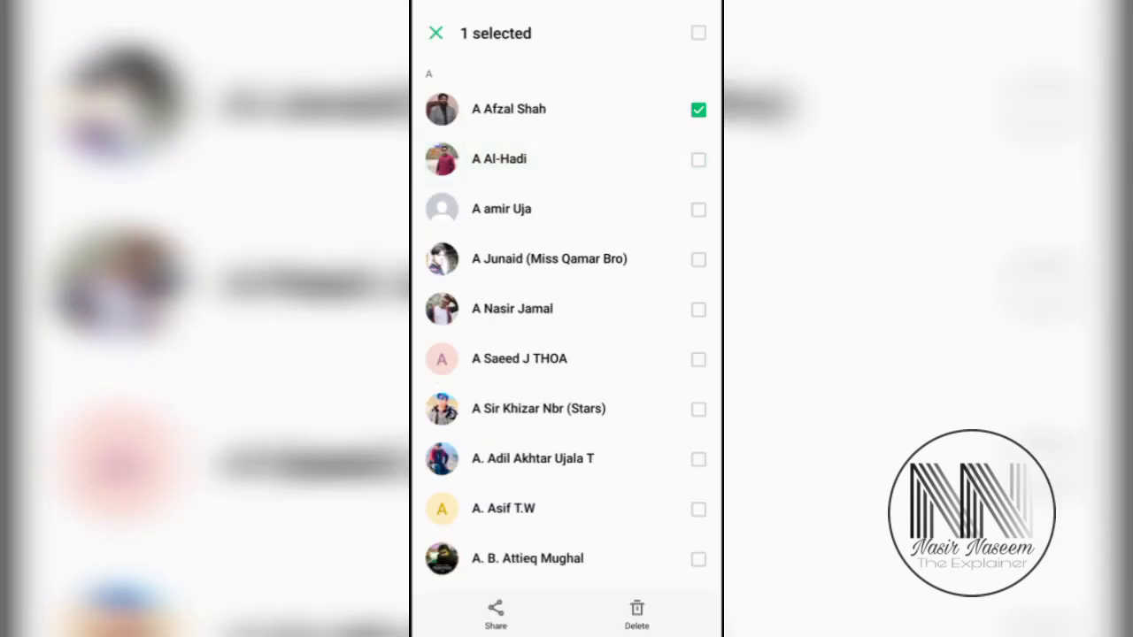
{"action": "left_click", "coordinate": [499, 159]}
{"action": "left_click", "coordinate": [501, 209]}
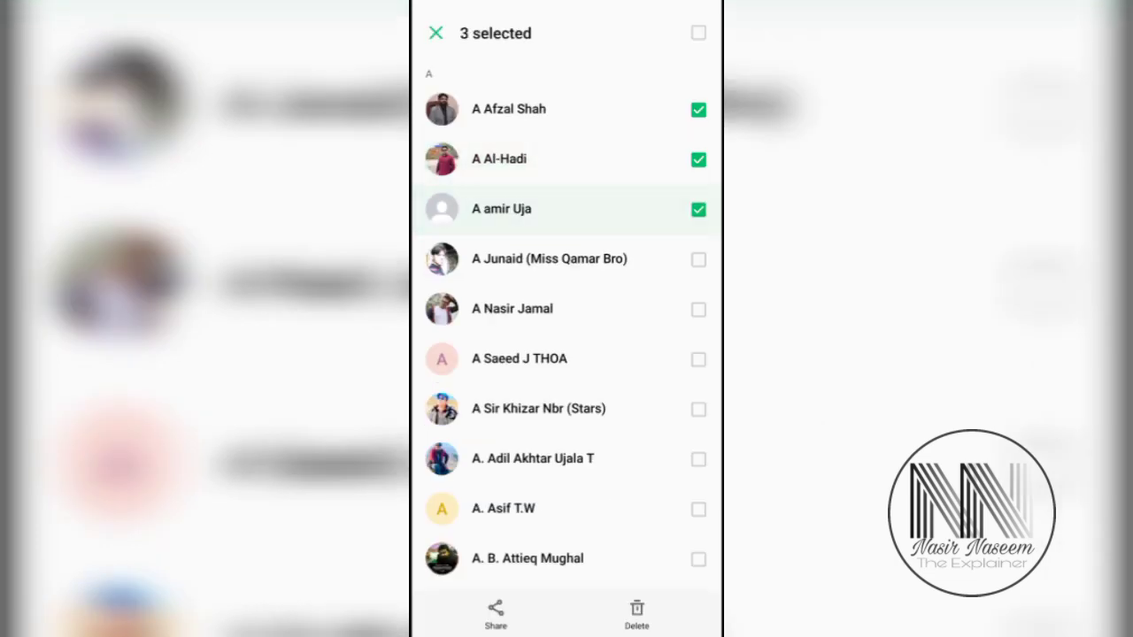
{"action": "left_click", "coordinate": [549, 259]}
{"action": "left_click", "coordinate": [513, 309]}
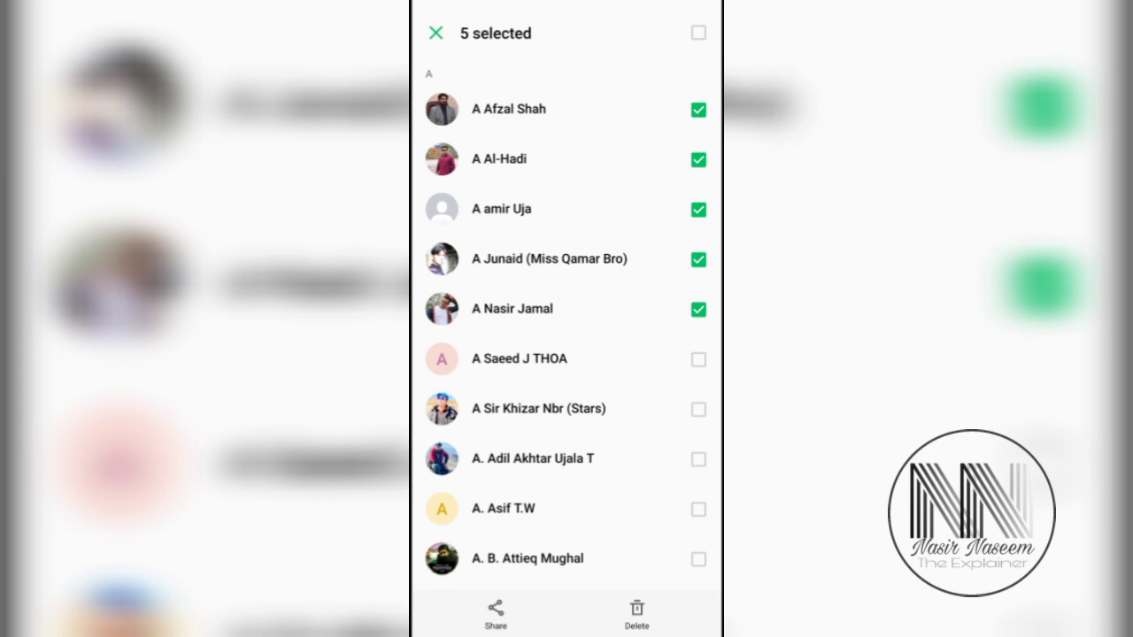
{"action": "scroll", "coordinate": [567, 354], "scroll_direction": "down", "scroll_amount": 1}
{"action": "left_click", "coordinate": [519, 288]}
{"action": "left_click", "coordinate": [538, 338]}
{"action": "scroll", "coordinate": [567, 354], "scroll_direction": "up", "scroll_amount": 1}
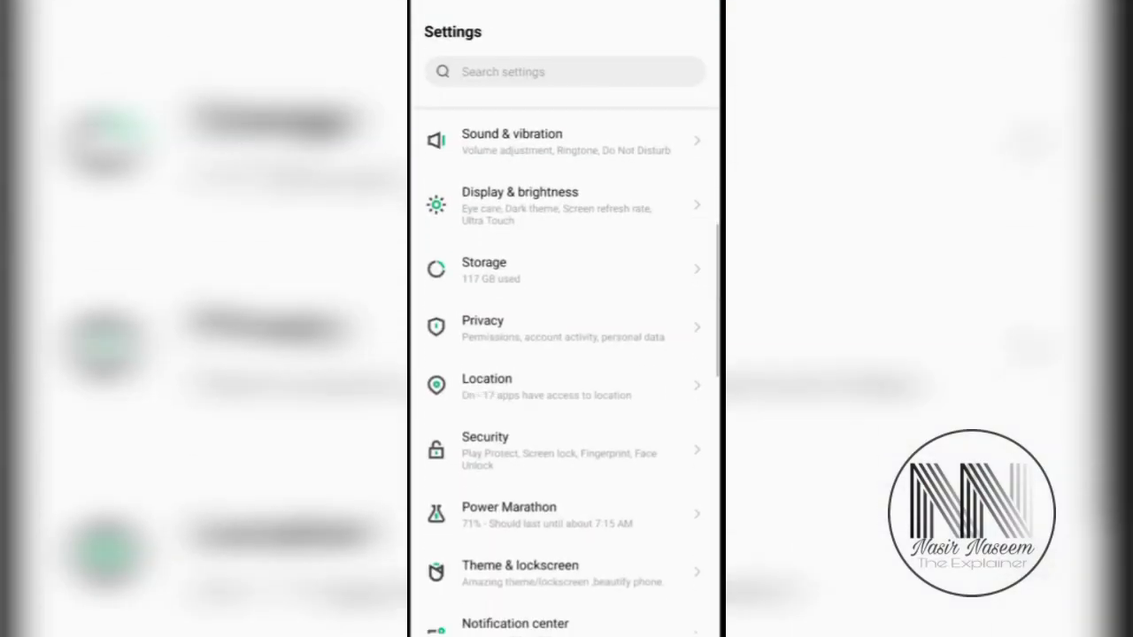
Step: Open the list of installed apps under App management in Settings
{"action": "scroll", "coordinate": [566, 355], "scroll_direction": "down", "scroll_amount": 3}
{"action": "scroll", "coordinate": [567, 354], "scroll_direction": "down", "scroll_amount": 3}
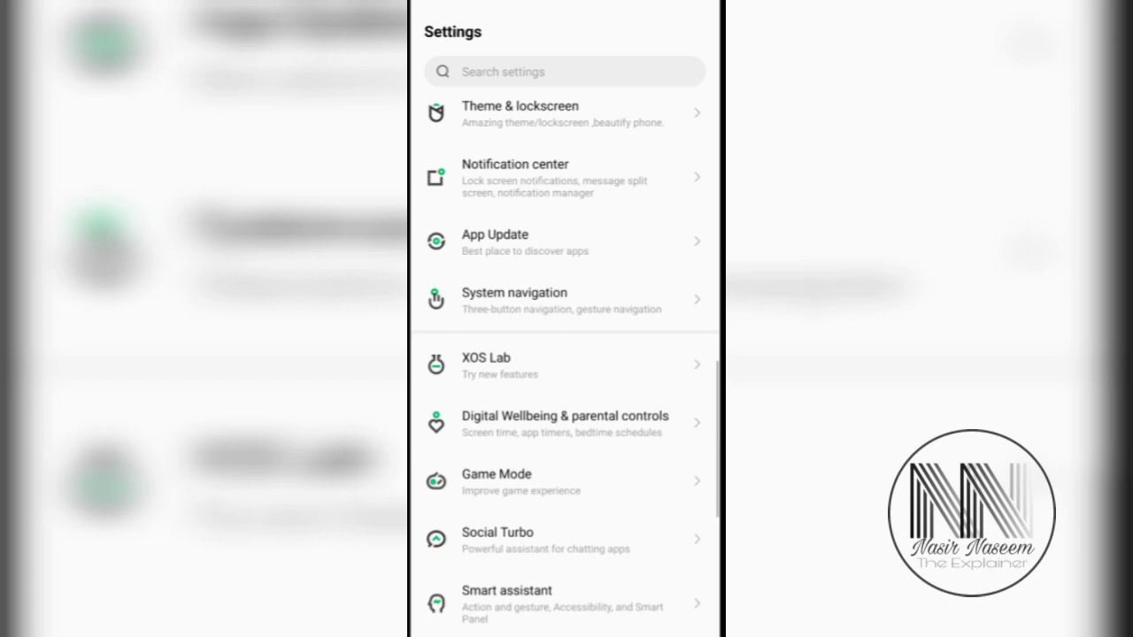
{"action": "scroll", "coordinate": [566, 354], "scroll_direction": "down", "scroll_amount": 1}
{"action": "scroll", "coordinate": [566, 355], "scroll_direction": "down", "scroll_amount": 2}
{"action": "scroll", "coordinate": [567, 354], "scroll_direction": "down", "scroll_amount": 2}
{"action": "scroll", "coordinate": [567, 354], "scroll_direction": "down", "scroll_amount": 1}
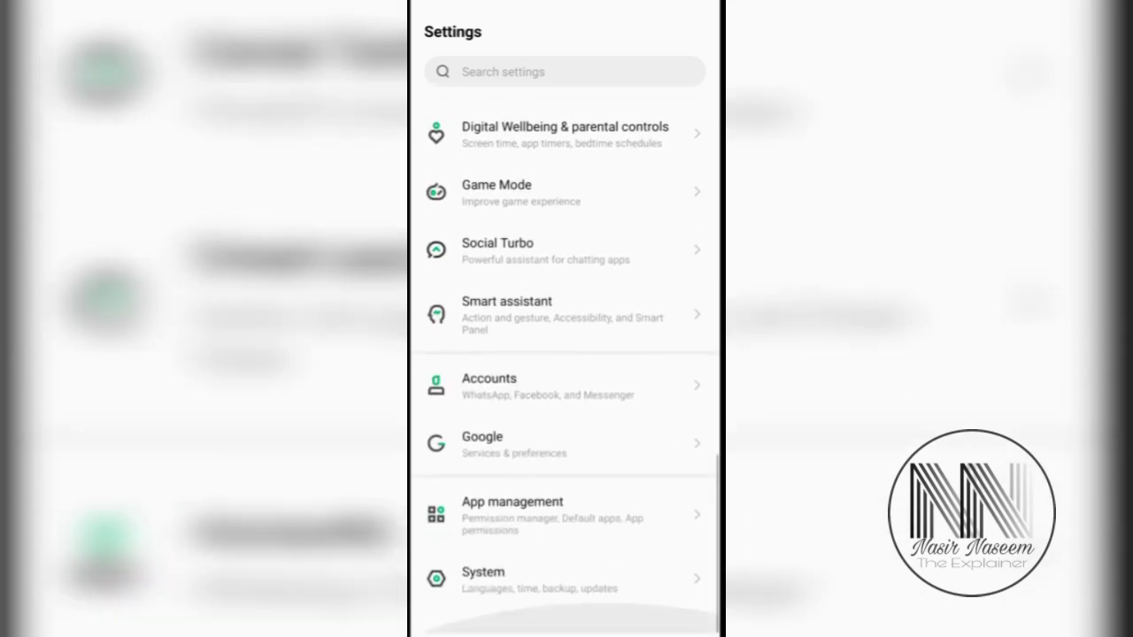
{"action": "left_click", "coordinate": [513, 515]}
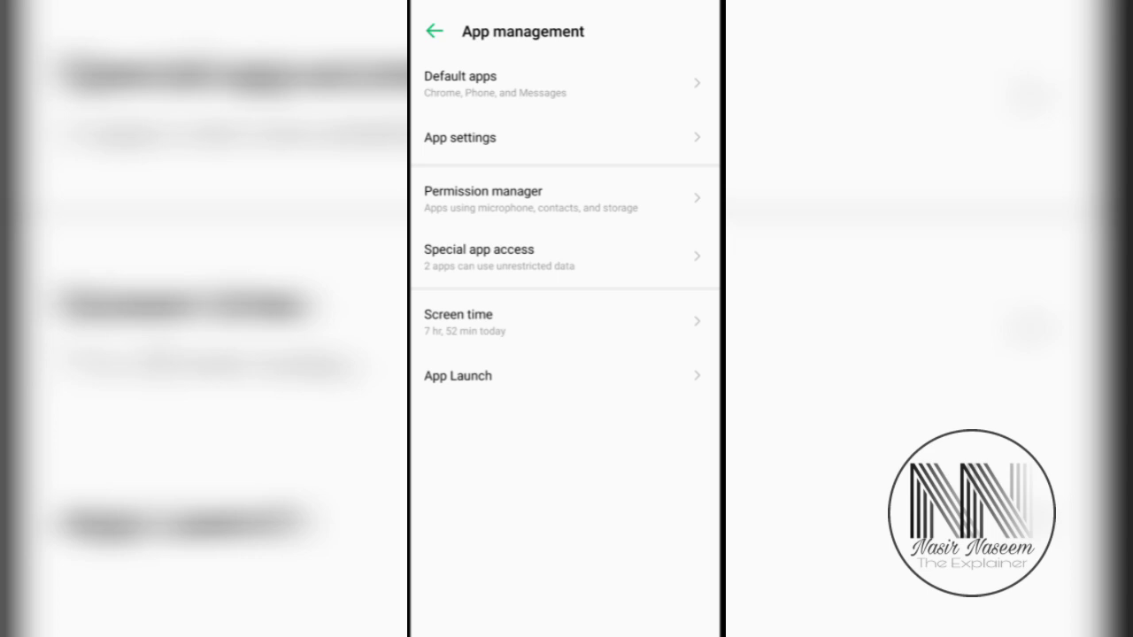
{"action": "left_click", "coordinate": [496, 137]}
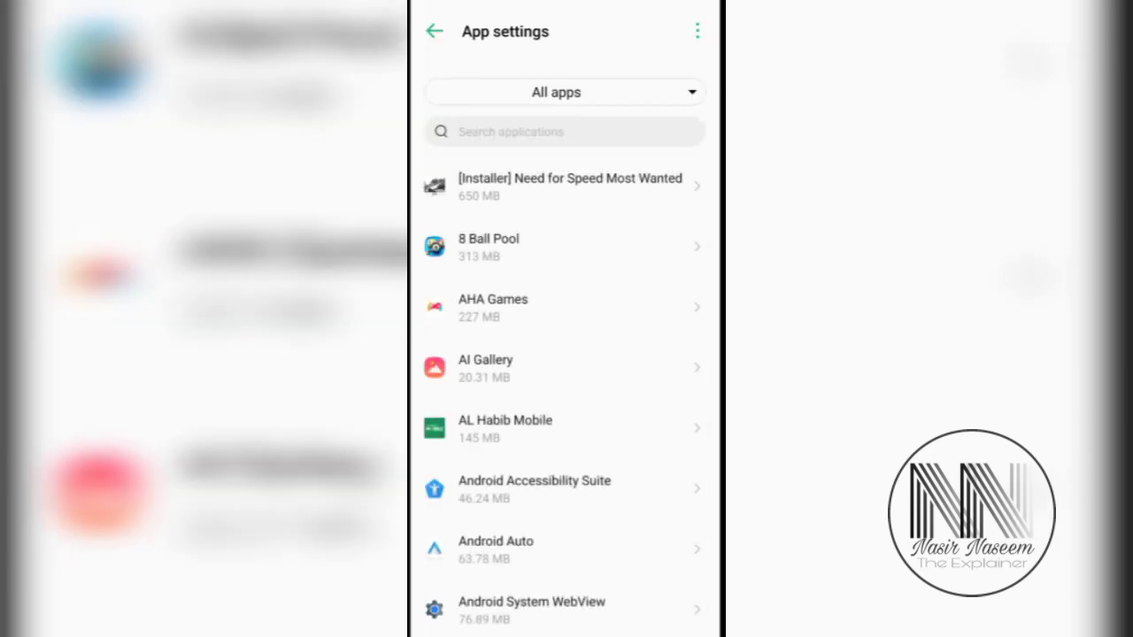
Step: Find the Contacts app in the list and open its Storage & cache details
{"action": "scroll", "coordinate": [567, 381], "scroll_direction": "down", "scroll_amount": 3}
{"action": "scroll", "coordinate": [566, 381], "scroll_direction": "down", "scroll_amount": 1}
{"action": "scroll", "coordinate": [567, 381], "scroll_direction": "up", "scroll_amount": 4}
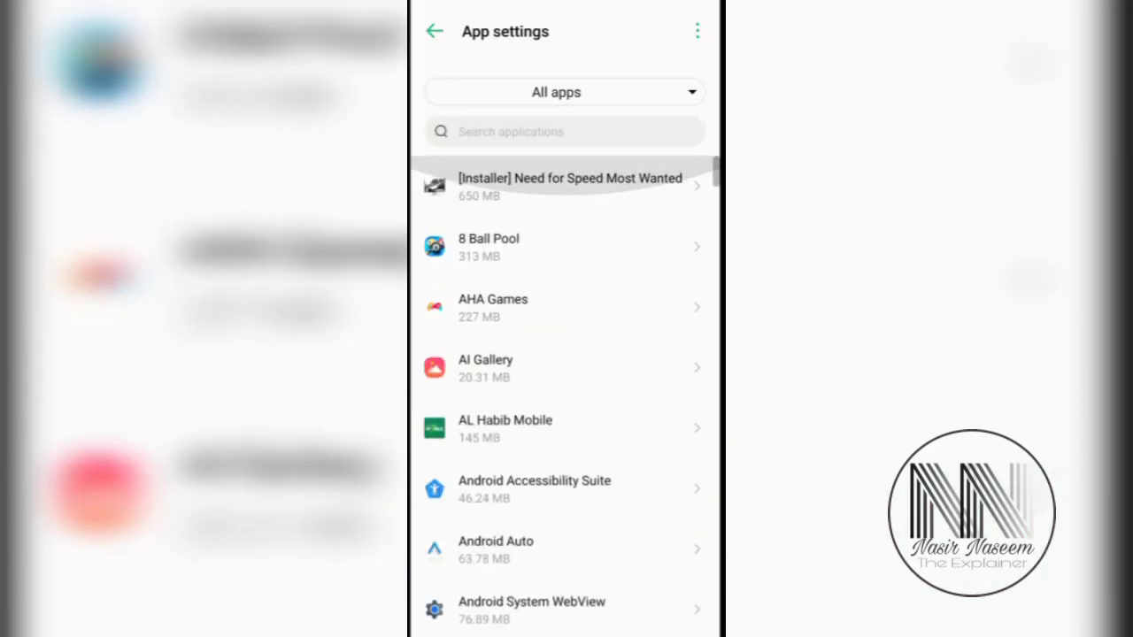
{"action": "scroll", "coordinate": [567, 380], "scroll_direction": "down", "scroll_amount": 3}
{"action": "scroll", "coordinate": [566, 381], "scroll_direction": "down", "scroll_amount": 1}
{"action": "scroll", "coordinate": [566, 381], "scroll_direction": "down", "scroll_amount": 3}
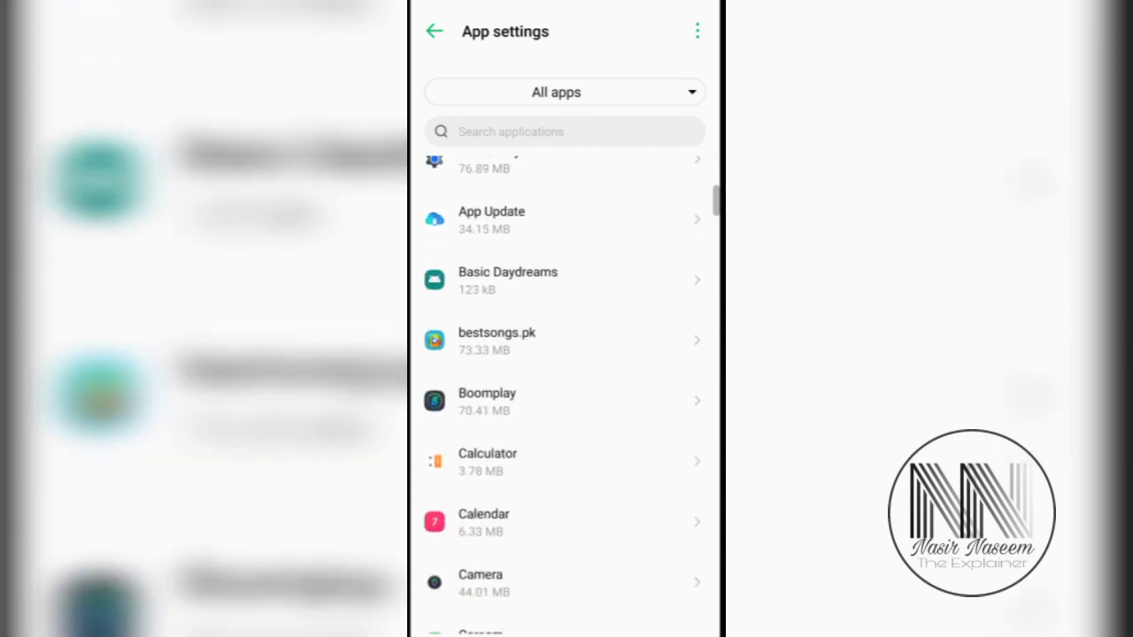
{"action": "scroll", "coordinate": [567, 380], "scroll_direction": "down", "scroll_amount": 1}
{"action": "scroll", "coordinate": [567, 381], "scroll_direction": "down", "scroll_amount": 4}
{"action": "scroll", "coordinate": [567, 381], "scroll_direction": "down", "scroll_amount": 2}
{"action": "scroll", "coordinate": [566, 380], "scroll_direction": "down", "scroll_amount": 1}
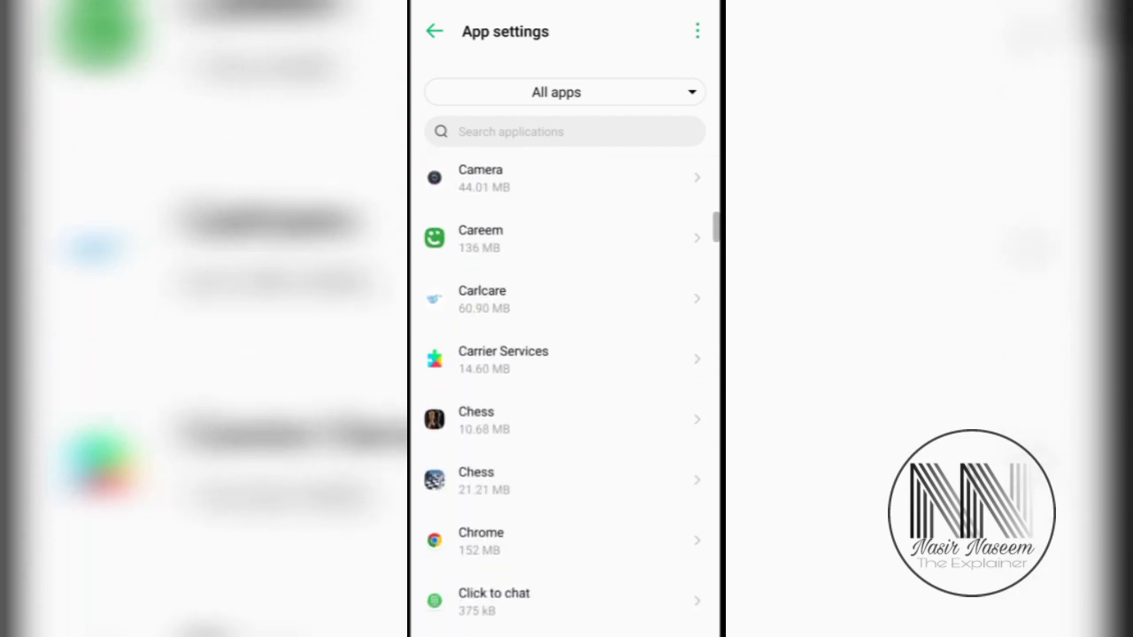
{"action": "scroll", "coordinate": [567, 381], "scroll_direction": "down", "scroll_amount": 2}
{"action": "scroll", "coordinate": [567, 380], "scroll_direction": "down", "scroll_amount": 1}
{"action": "scroll", "coordinate": [566, 380], "scroll_direction": "down", "scroll_amount": 3}
{"action": "scroll", "coordinate": [567, 381], "scroll_direction": "down", "scroll_amount": 1}
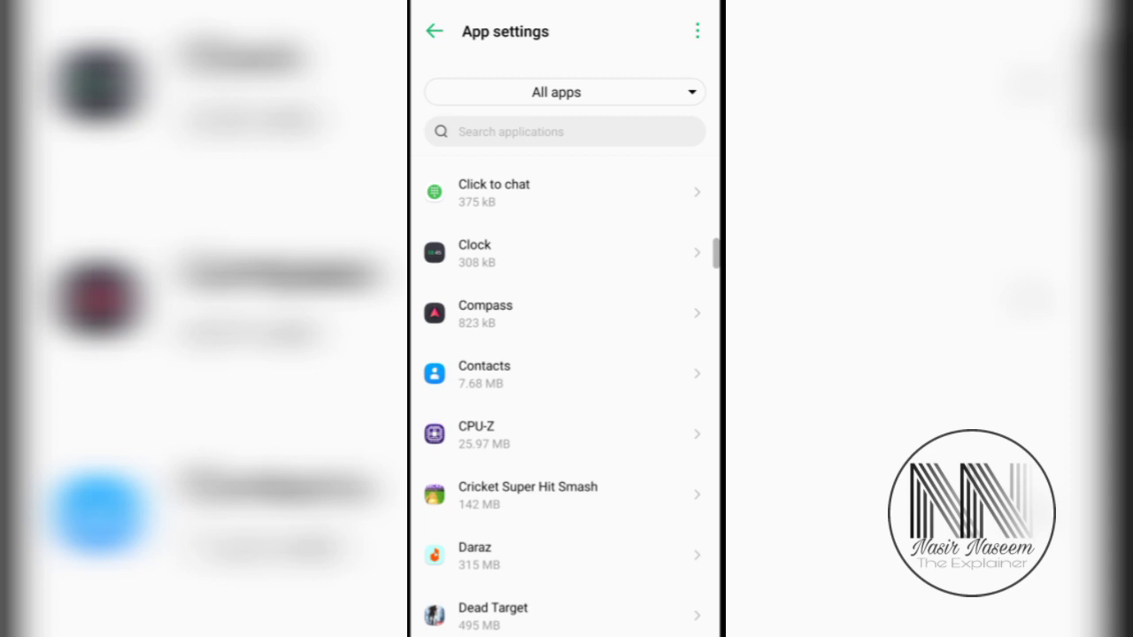
{"action": "left_click", "coordinate": [484, 358]}
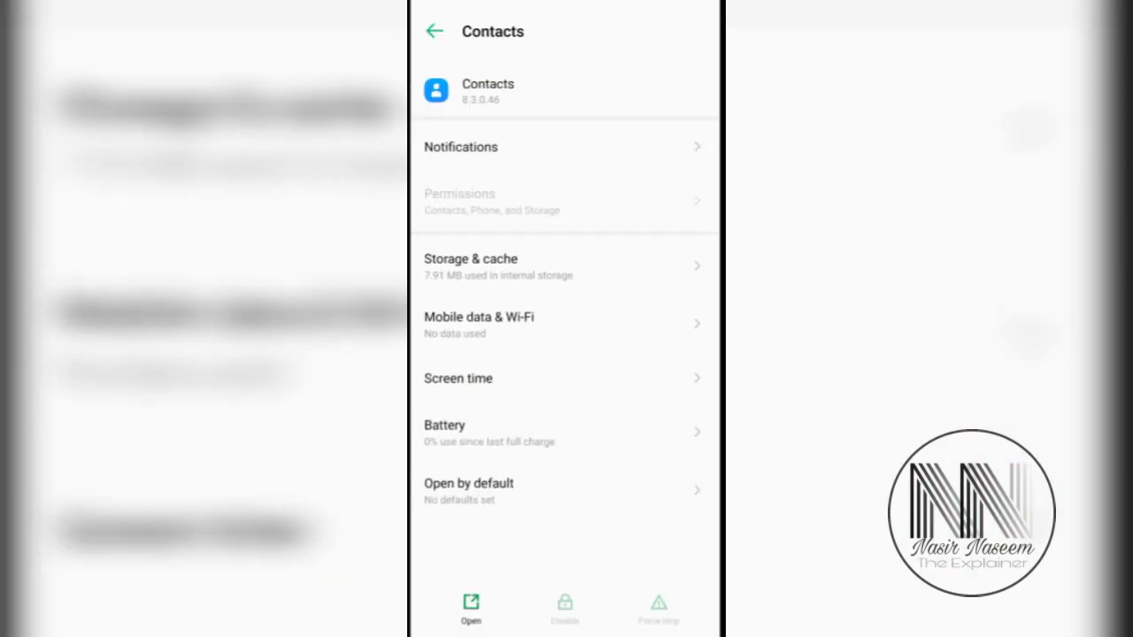
{"action": "left_click", "coordinate": [471, 265]}
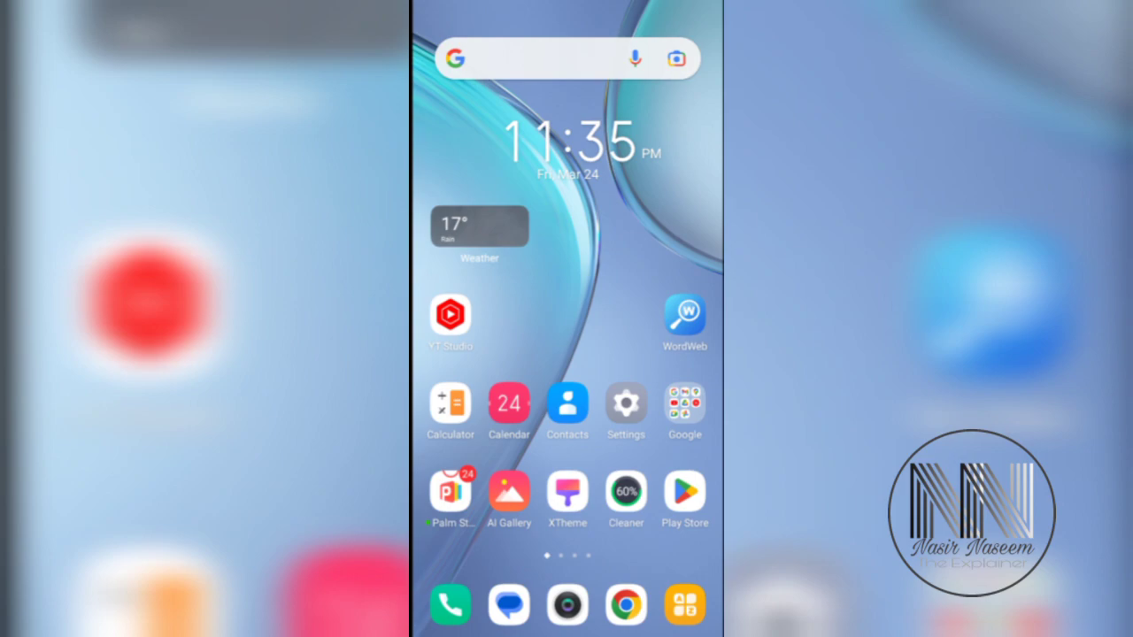
Step: Launch Google Play Store and search for 'contacts'
{"action": "left_click", "coordinate": [684, 492]}
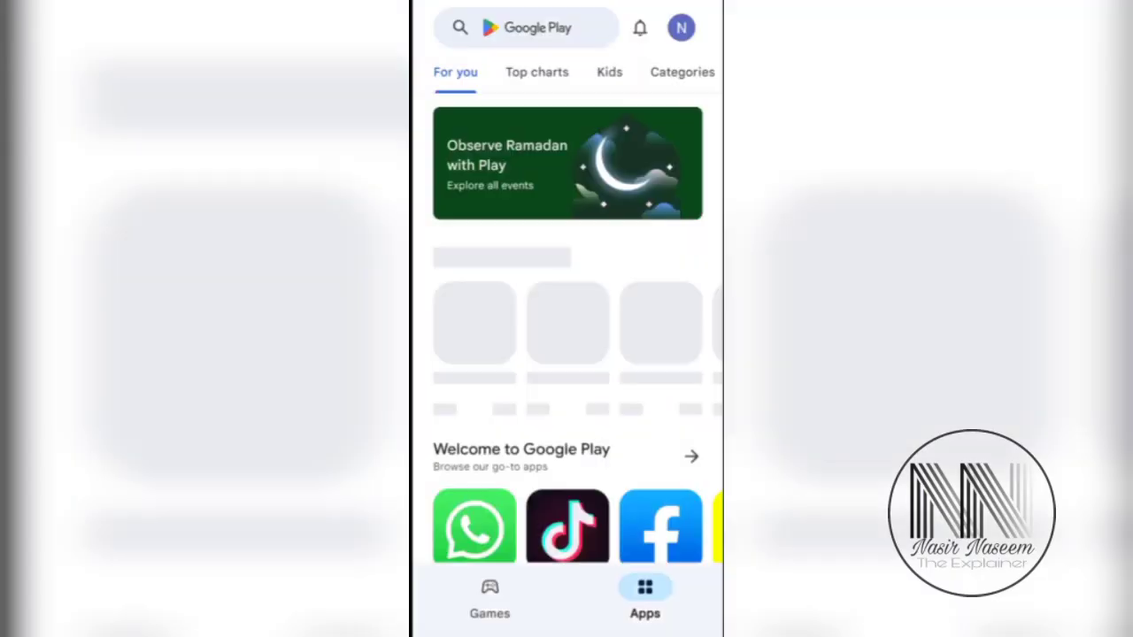
{"action": "left_click", "coordinate": [537, 27]}
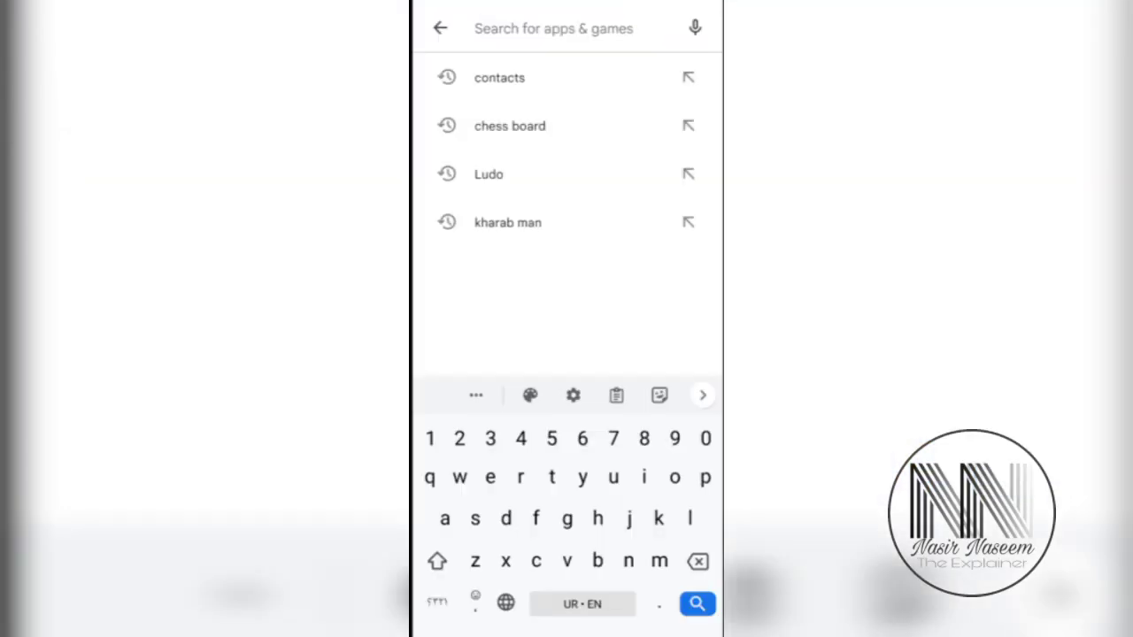
{"action": "type", "text": "co"}
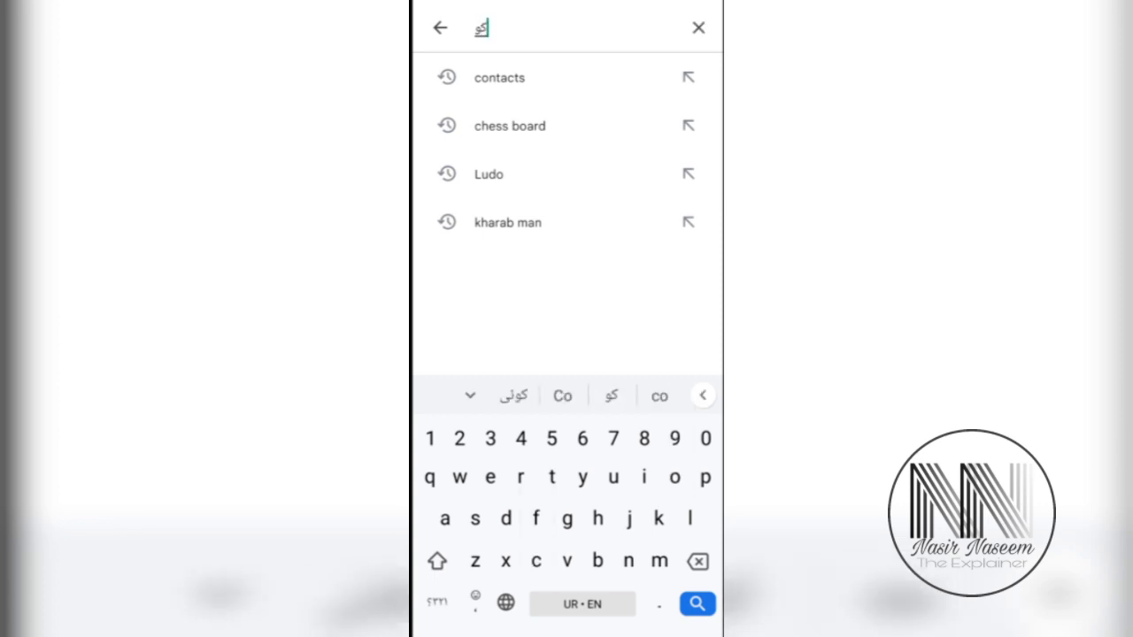
{"action": "type", "text": "ntacts"}
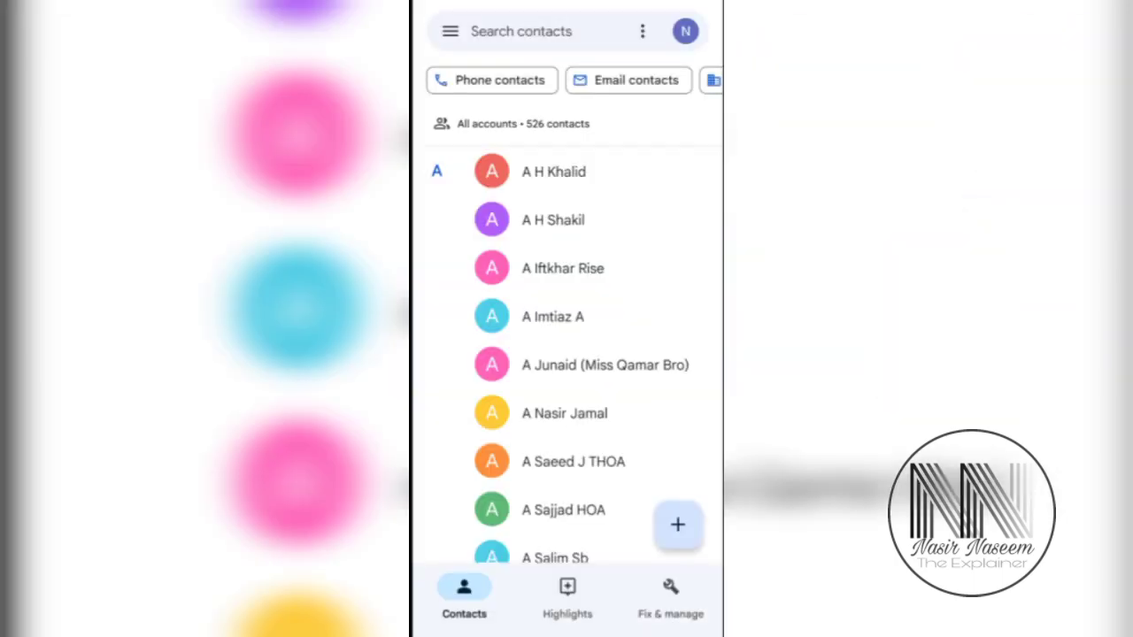
Step: Select all 526 contacts in Google Contacts and confirm their permanent deletion
{"action": "scroll", "coordinate": [567, 336], "scroll_direction": "down", "scroll_amount": 5}
{"action": "scroll", "coordinate": [566, 337], "scroll_direction": "down", "scroll_amount": 5}
{"action": "scroll", "coordinate": [567, 336], "scroll_direction": "down", "scroll_amount": 5}
{"action": "scroll", "coordinate": [566, 337], "scroll_direction": "up", "scroll_amount": 10}
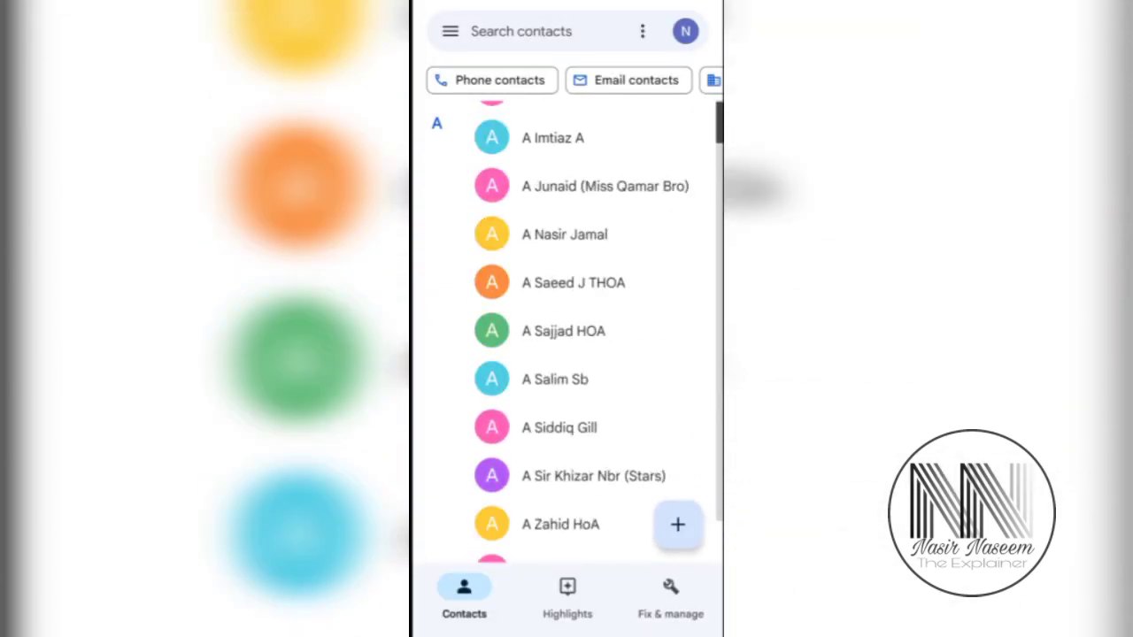
{"action": "scroll", "coordinate": [566, 336], "scroll_direction": "down", "scroll_amount": 5}
{"action": "scroll", "coordinate": [567, 337], "scroll_direction": "up", "scroll_amount": 10}
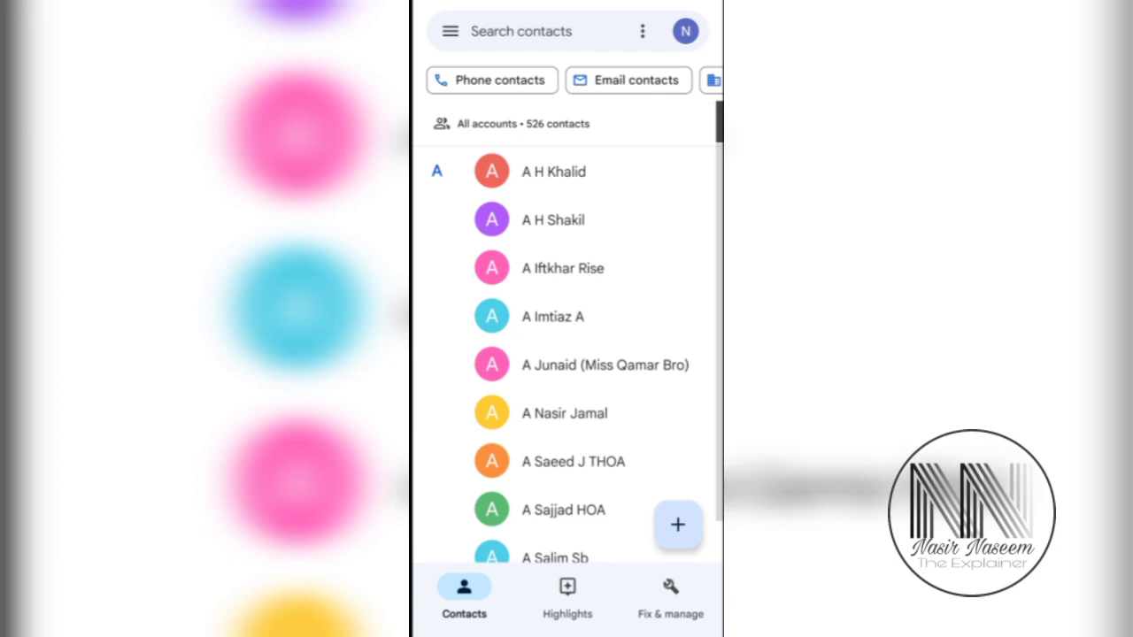
{"action": "left_click", "coordinate": [643, 31]}
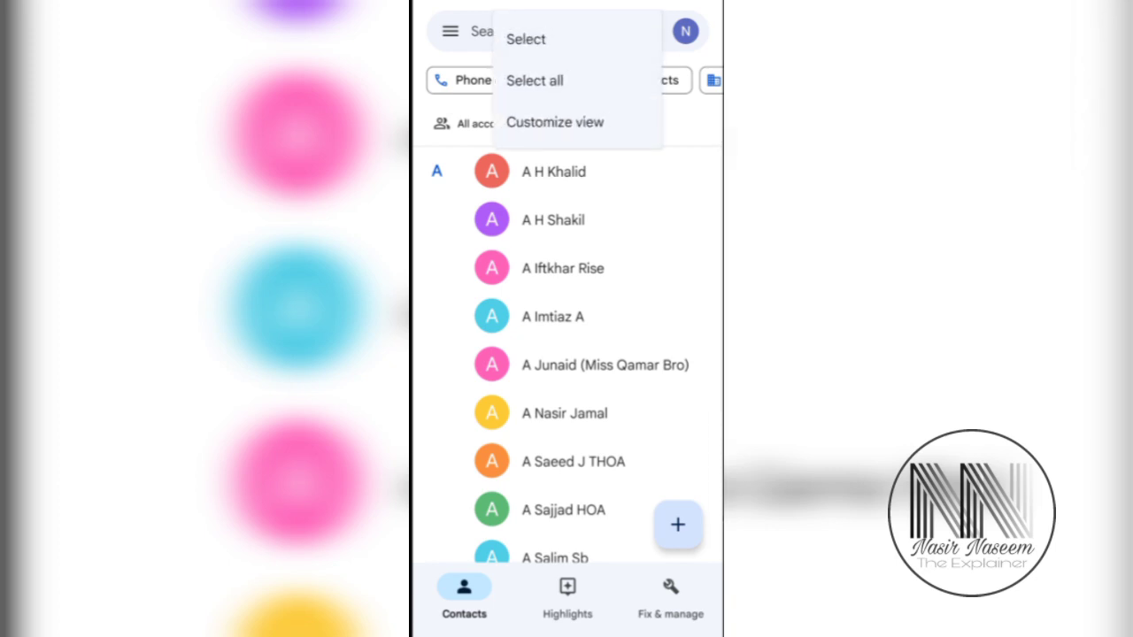
{"action": "left_click", "coordinate": [534, 80]}
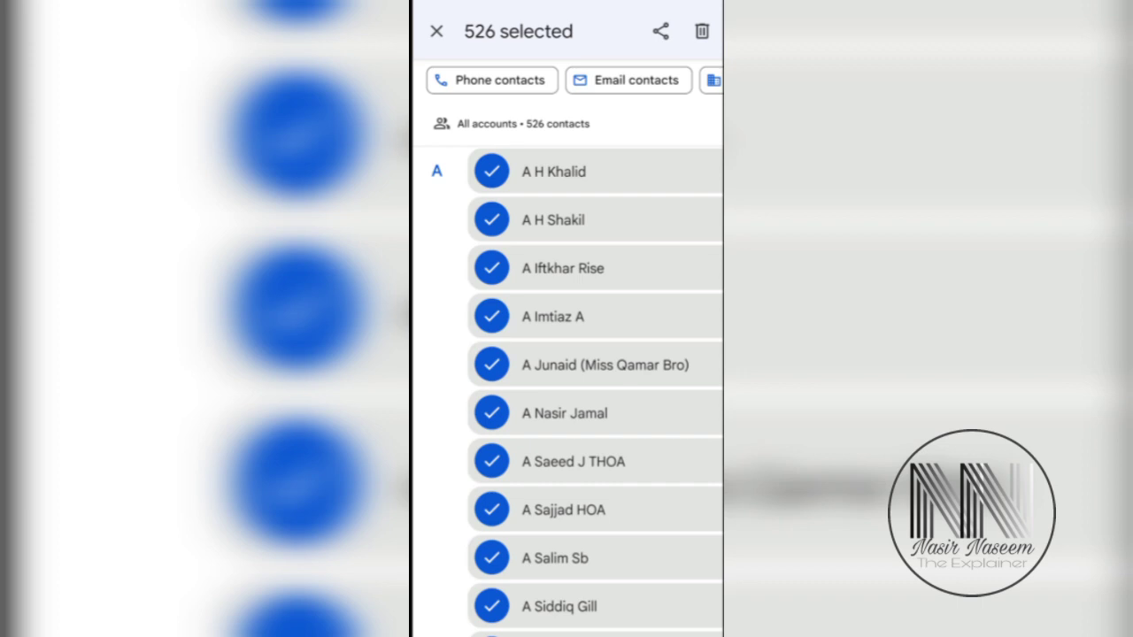
{"action": "left_click", "coordinate": [702, 31]}
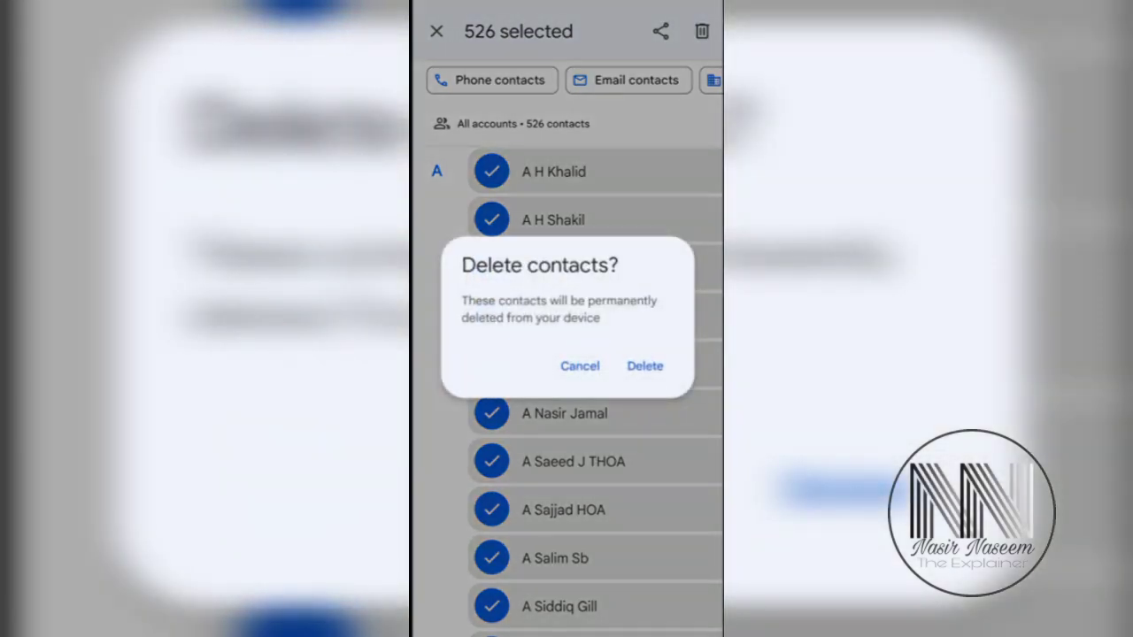
{"action": "left_click", "coordinate": [645, 366]}
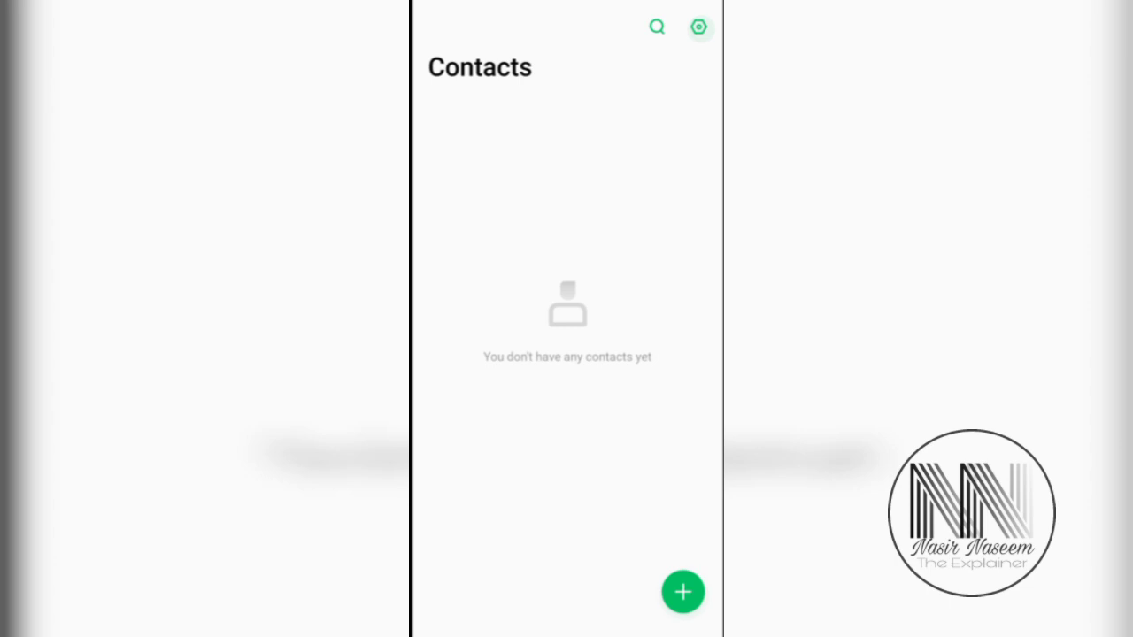
Step: Check the Contacts to display setting, then return to the empty contact list
{"action": "left_click", "coordinate": [482, 232]}
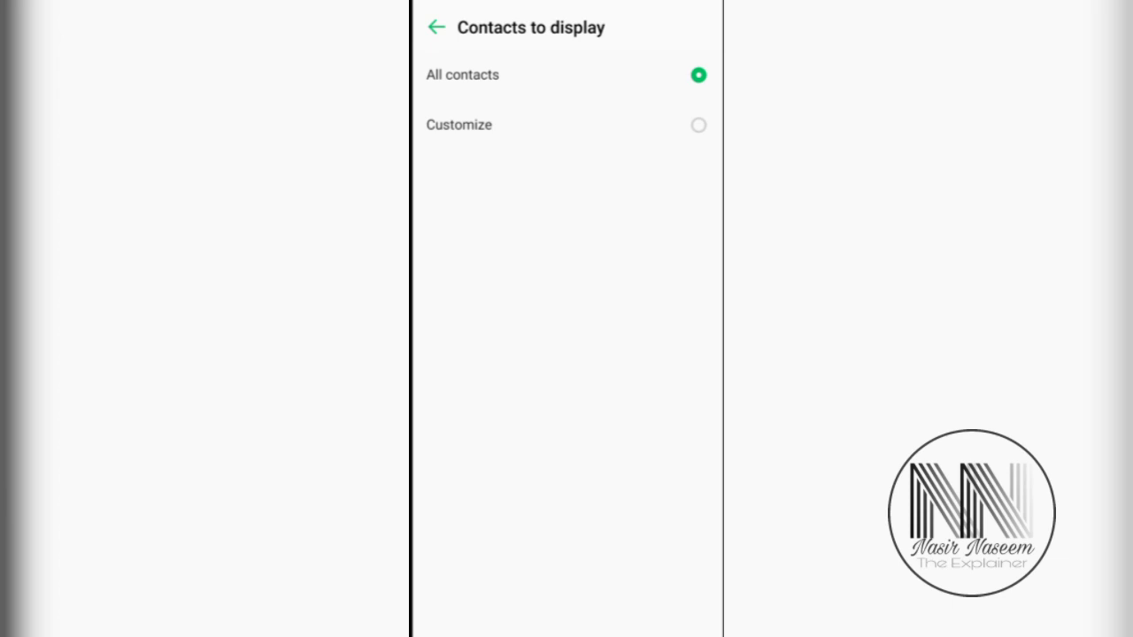
{"action": "left_click", "coordinate": [437, 27]}
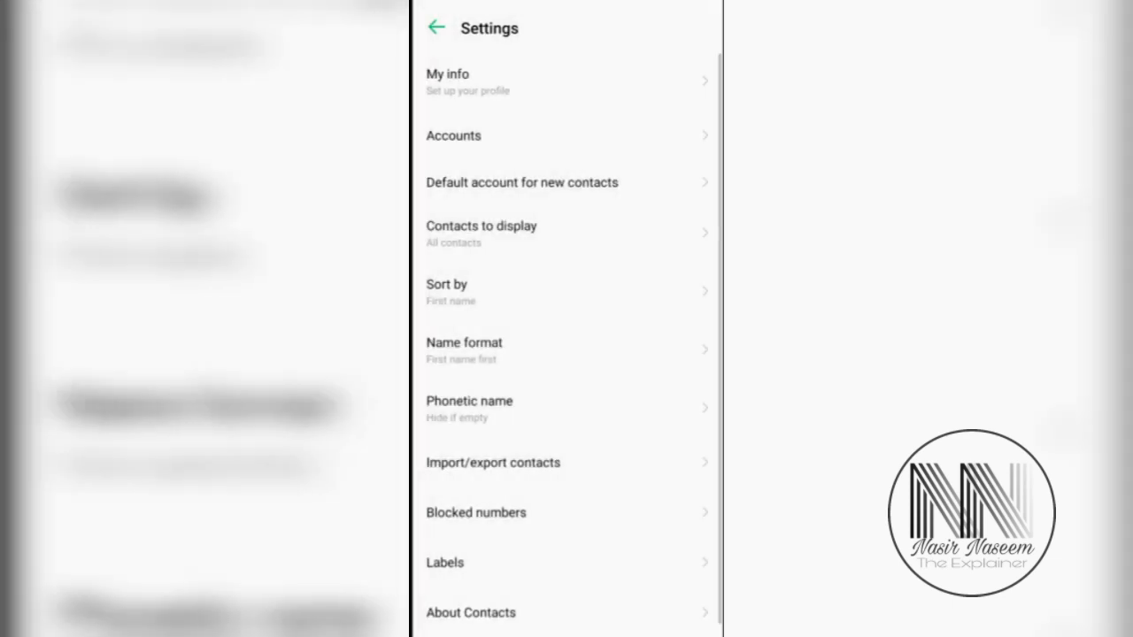
{"action": "left_click", "coordinate": [436, 26]}
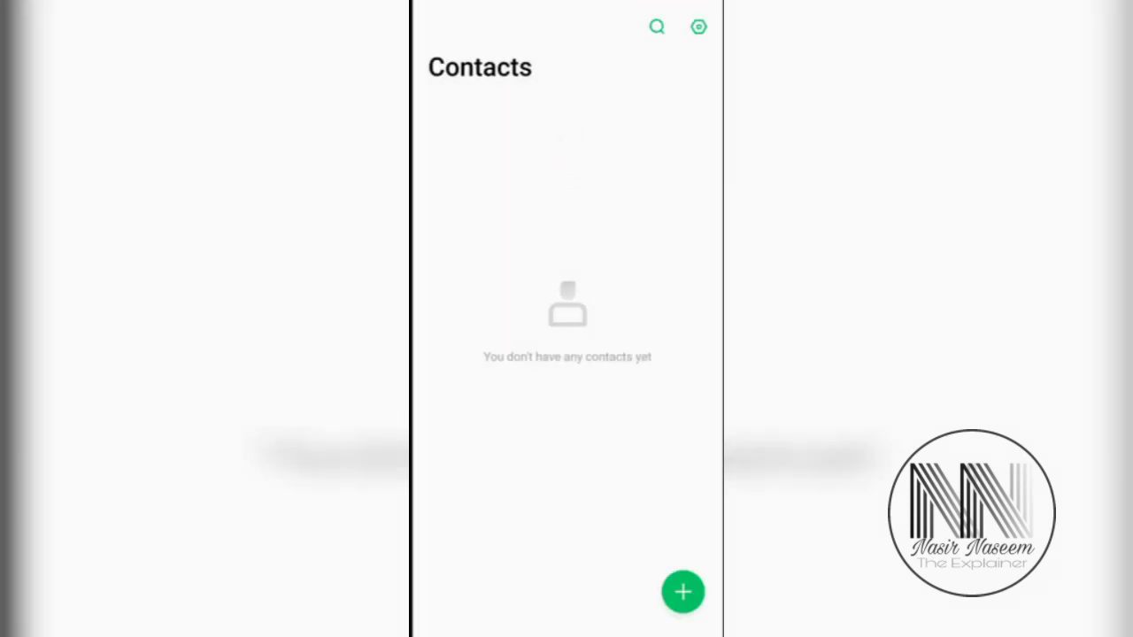